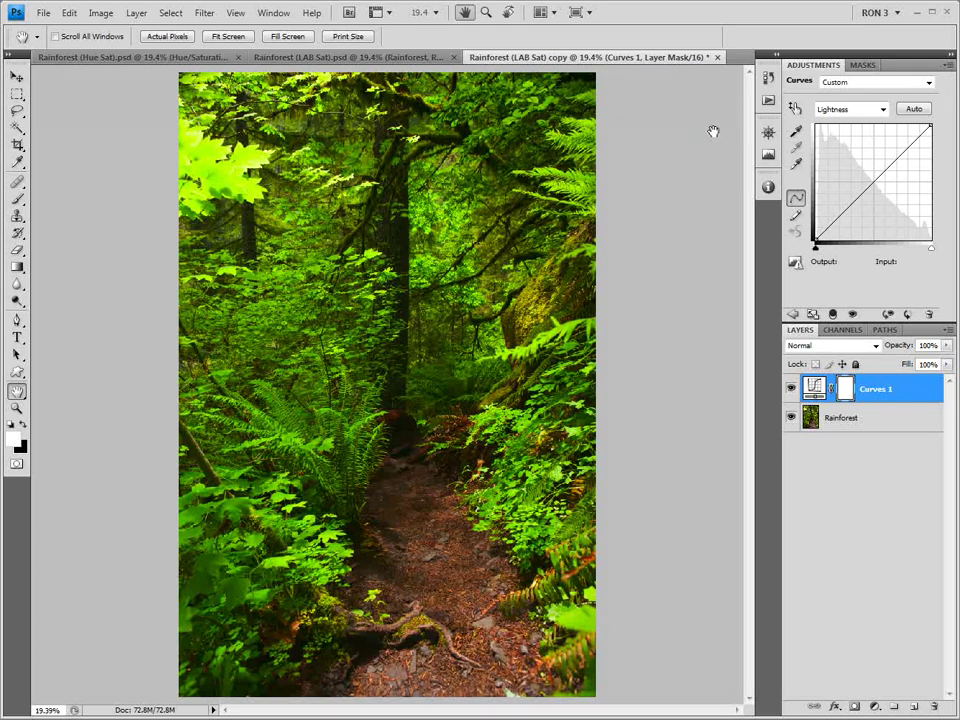
# Step: Steepen the a channel curve by setting black point Input to -50 and white point Input to 50
pyautogui.click(880, 110)
pyautogui.click(862, 135)
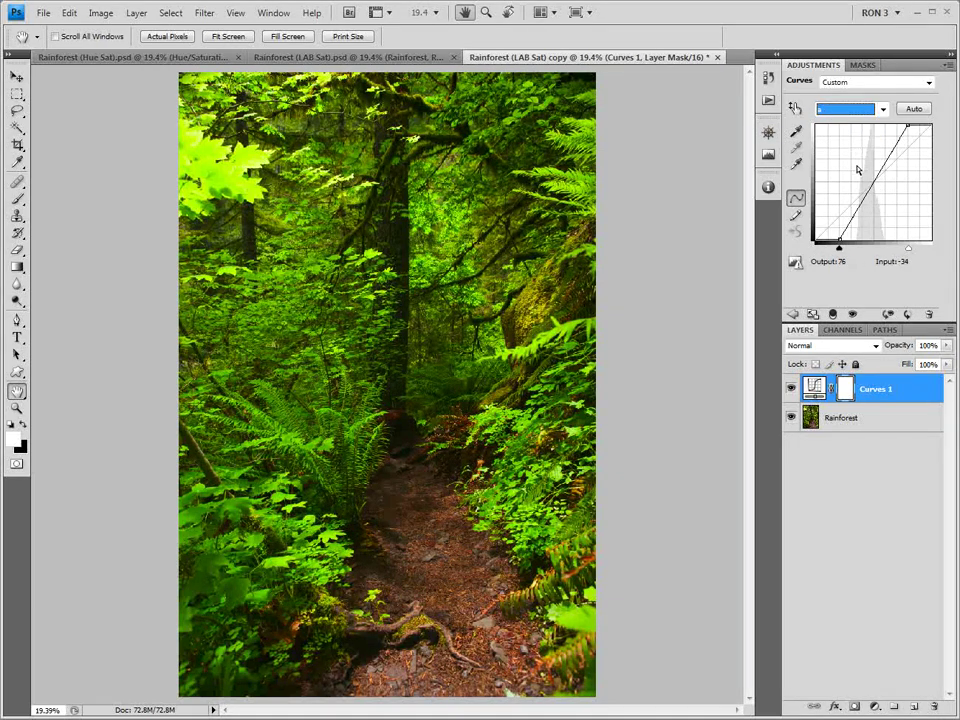
pyautogui.click(840, 248)
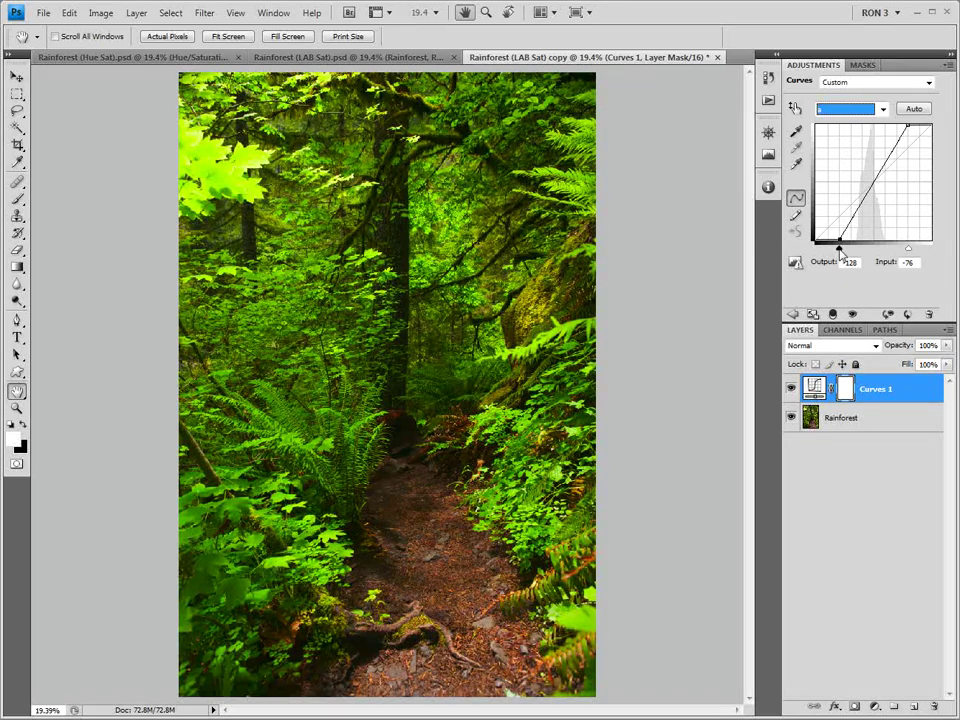
pyautogui.doubleClick(918, 263)
pyautogui.write('-50')
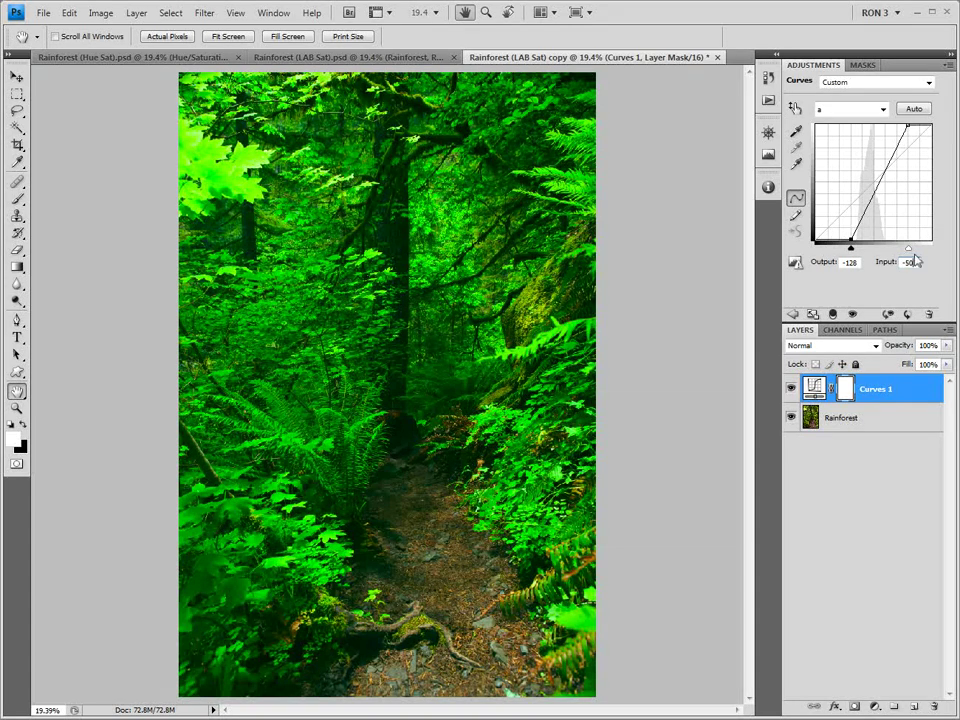
pyautogui.click(909, 250)
pyautogui.write('50')
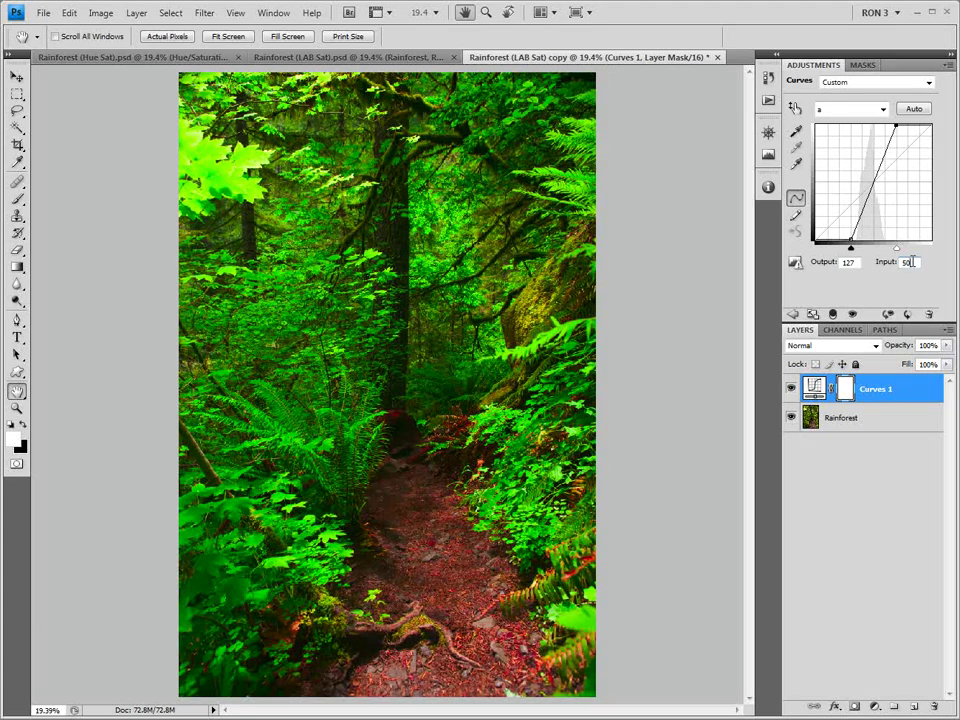
# Step: Steepen the b channel curve with black point Input -50 and white point Input 50
pyautogui.click(881, 109)
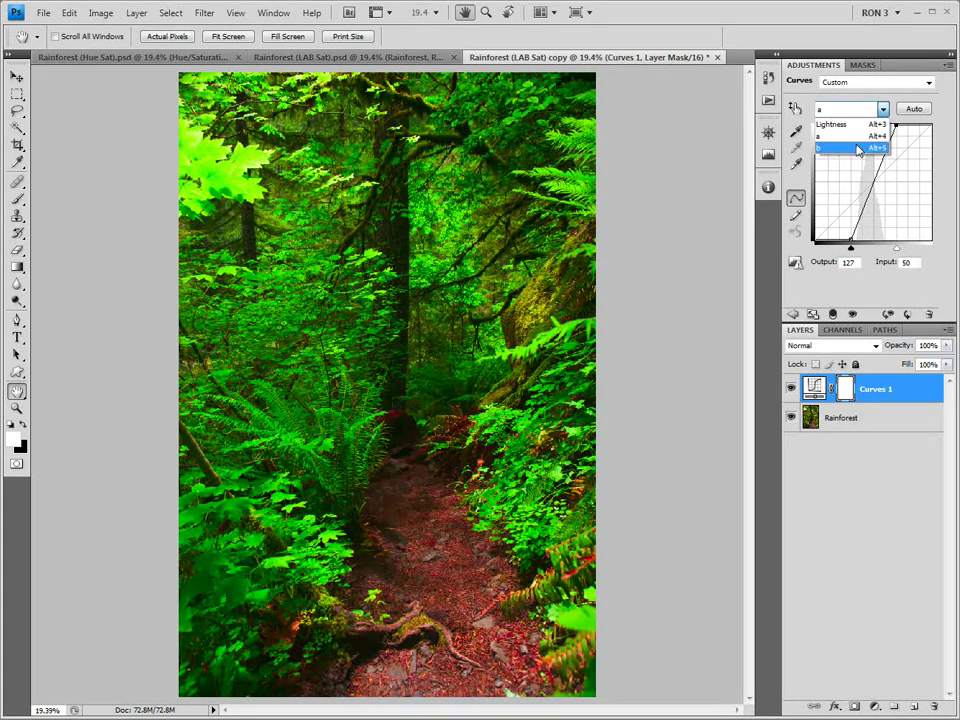
pyautogui.click(857, 150)
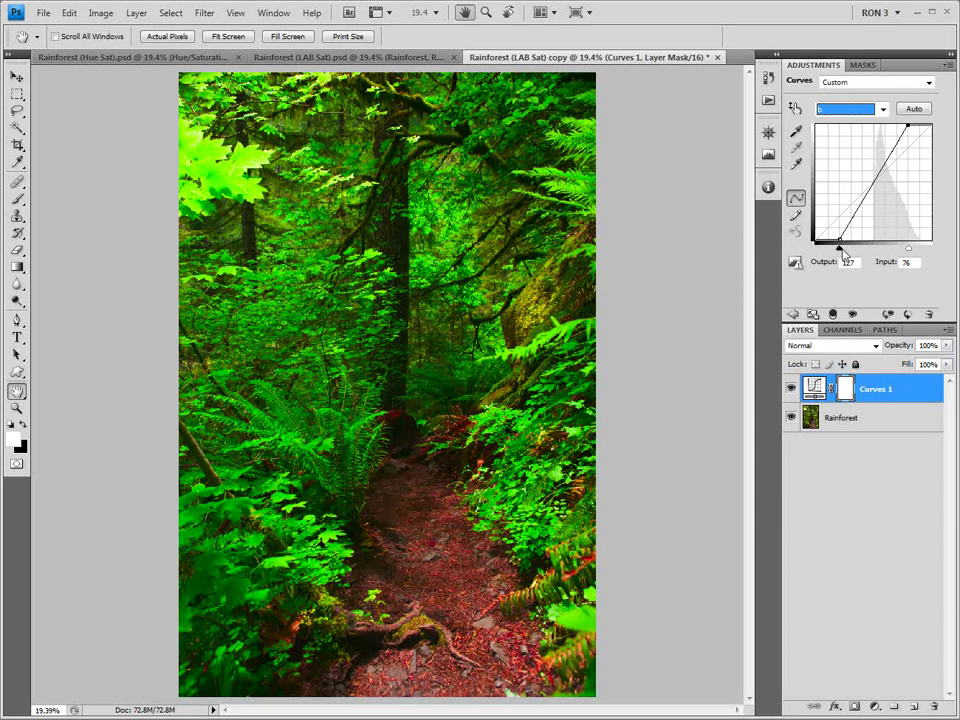
pyautogui.doubleClick(905, 263)
pyautogui.write('-50')
pyautogui.press('Return')
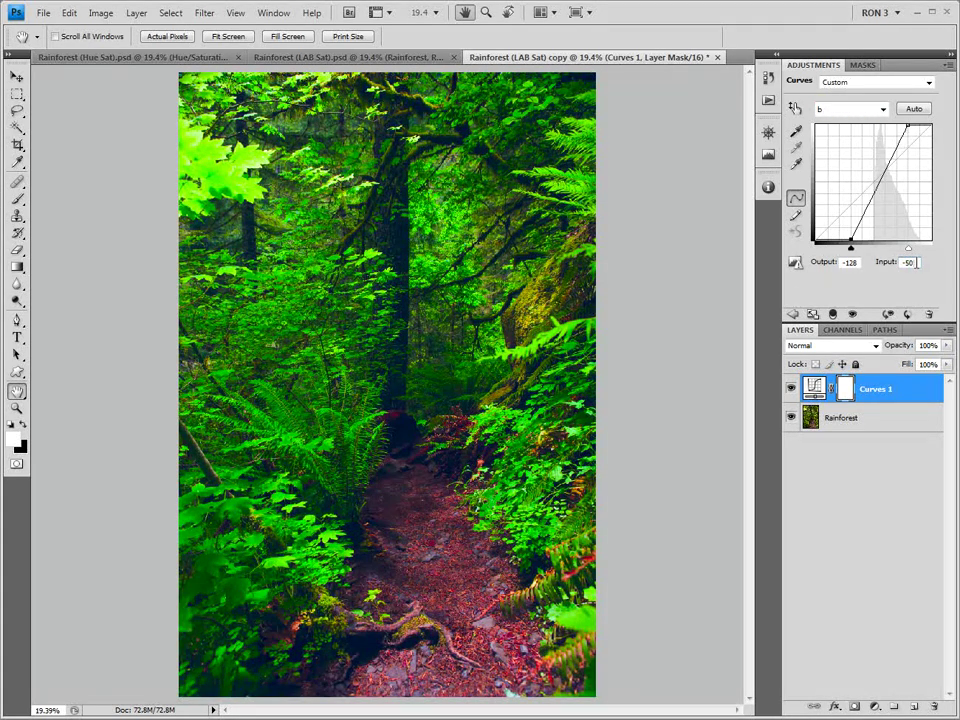
pyautogui.click(909, 249)
pyautogui.doubleClick(906, 262)
pyautogui.write('50')
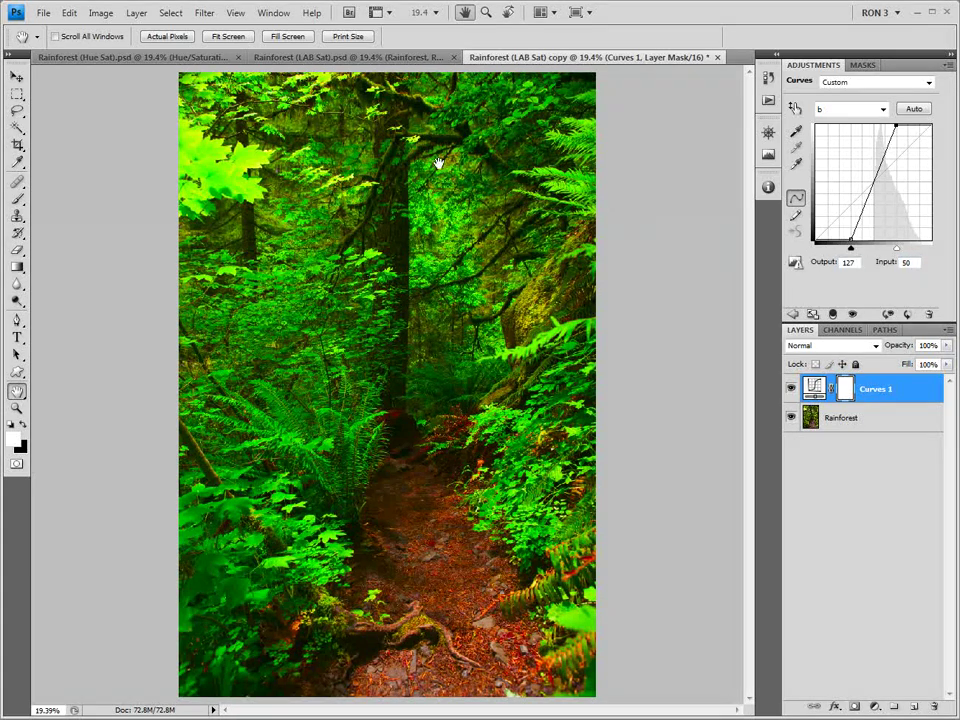
# Step: Convert the copy to RGB Color, merging Curves 1 into a single Layer 1
pyautogui.click(101, 13)
pyautogui.moveTo(113, 33)
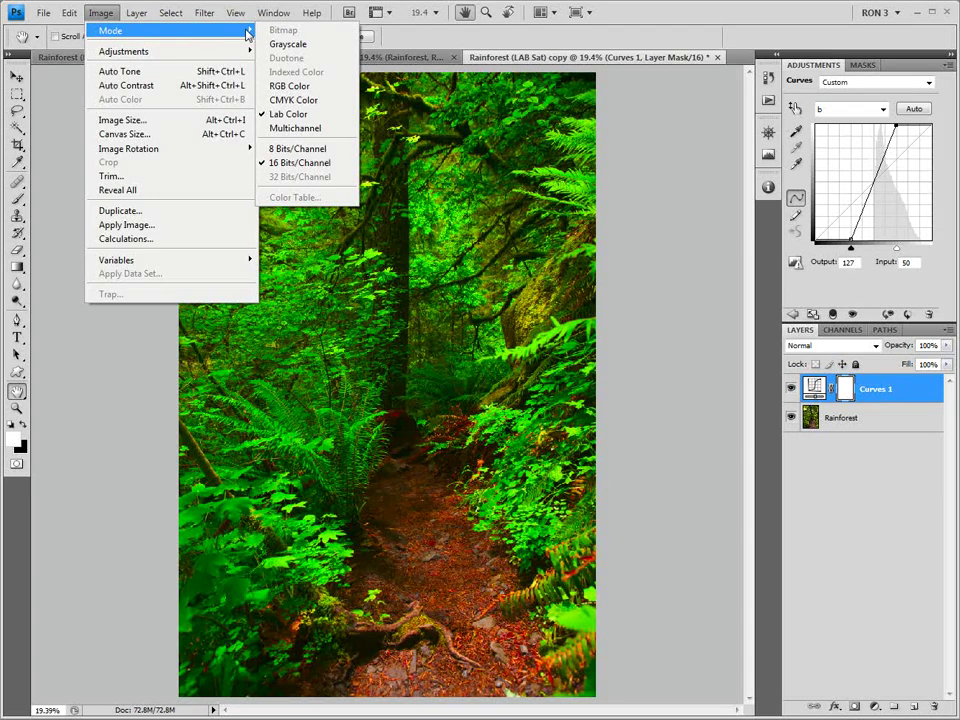
pyautogui.click(310, 86)
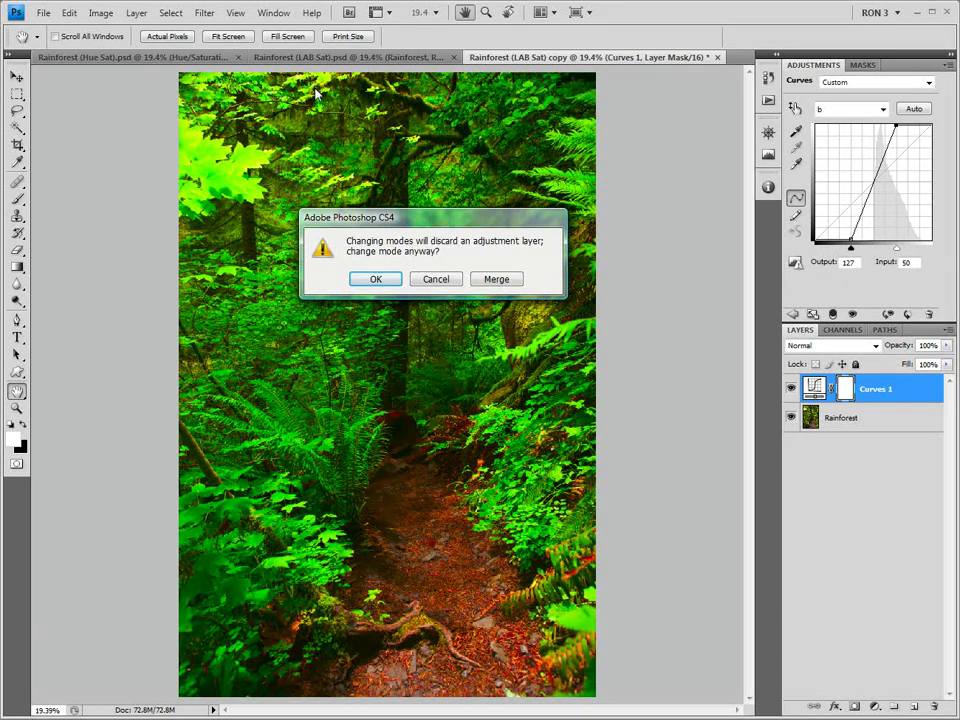
pyautogui.click(490, 279)
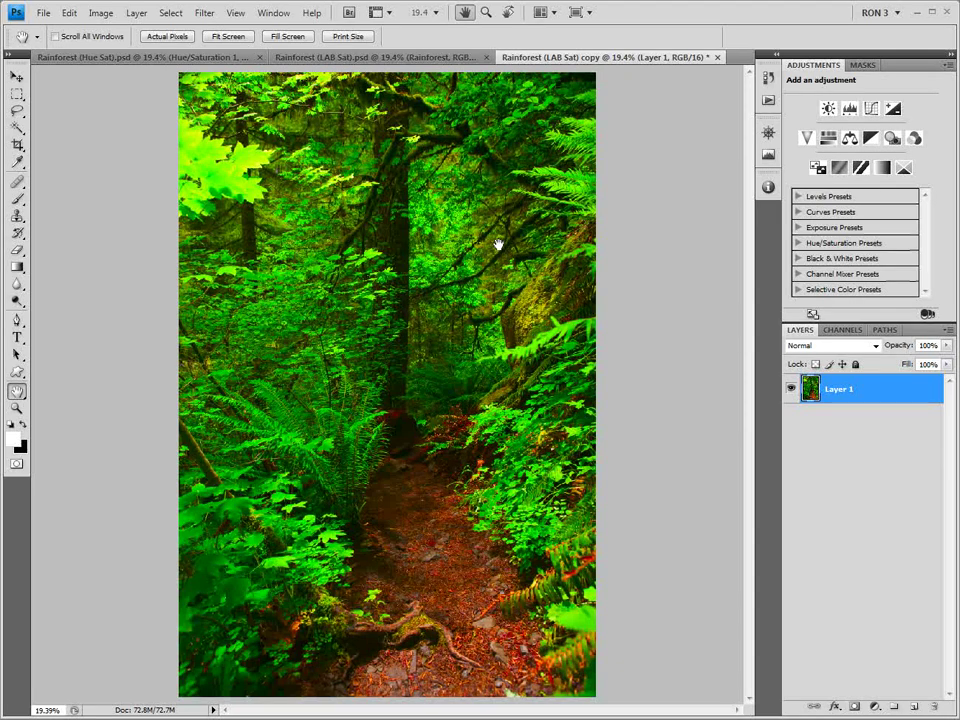
# Step: Tile the three documents and drag Layer 1 from the copy into Rainforest (LAB Sat) with the Move tool
pyautogui.click(540, 13)
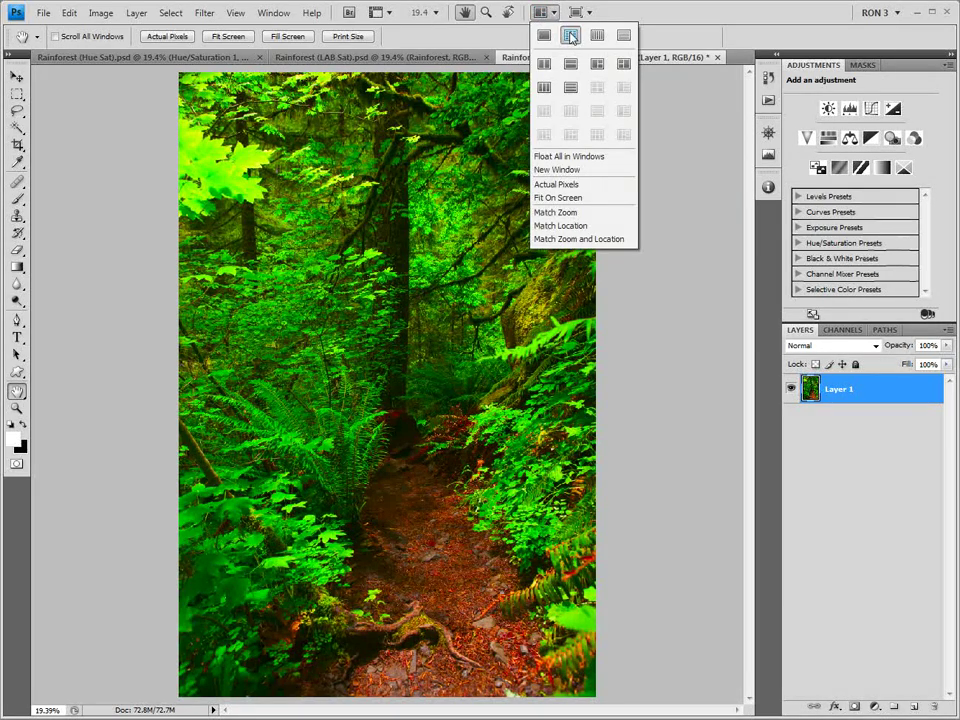
pyautogui.click(571, 36)
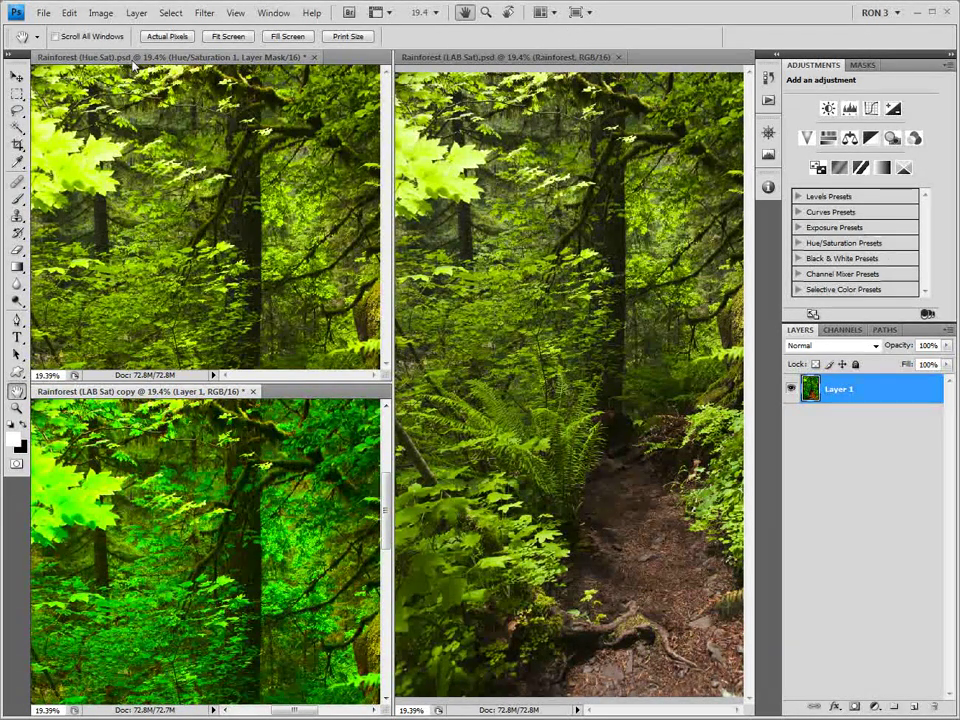
pyautogui.click(18, 74)
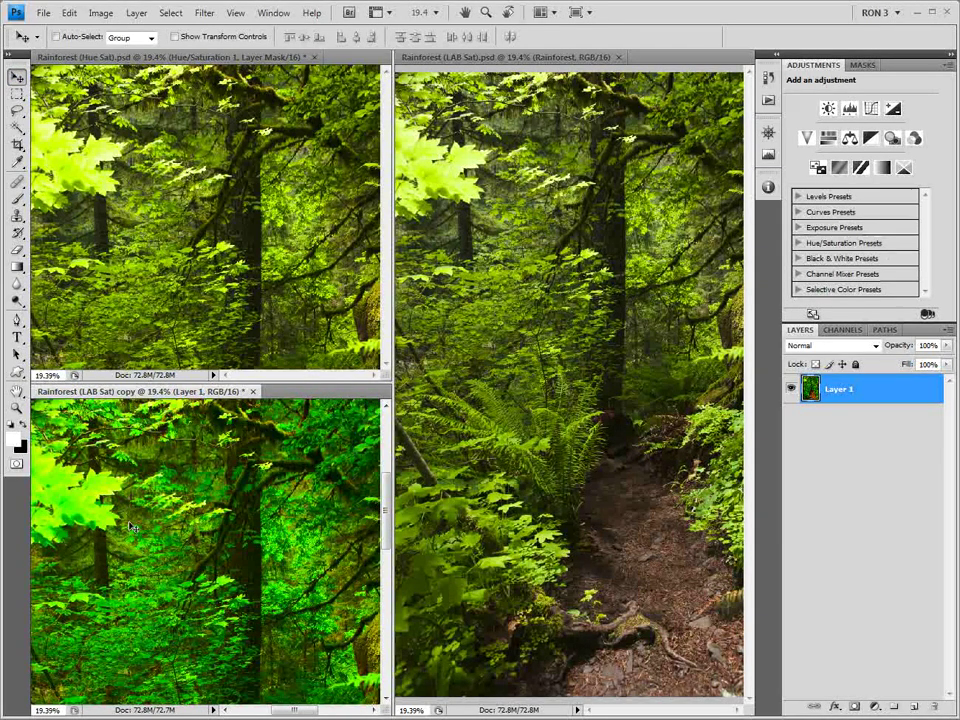
pyautogui.moveTo(145, 568); pyautogui.dragTo(551, 322)
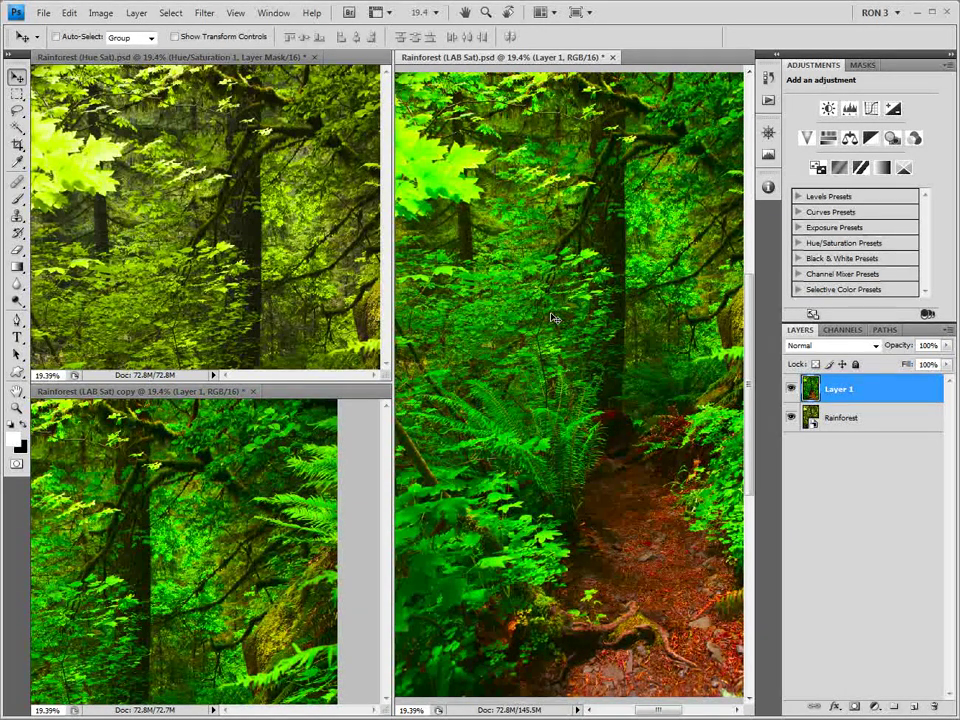
# Step: Close the Rainforest (LAB Sat) copy without saving and consolidate all documents to tabs
pyautogui.click(255, 391)
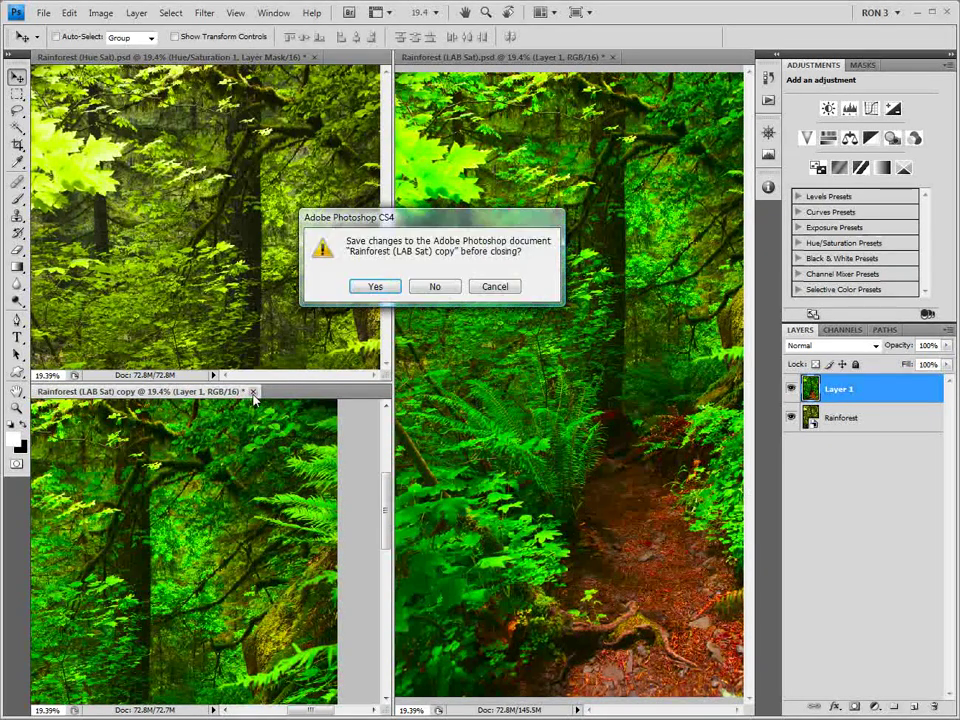
pyautogui.click(435, 287)
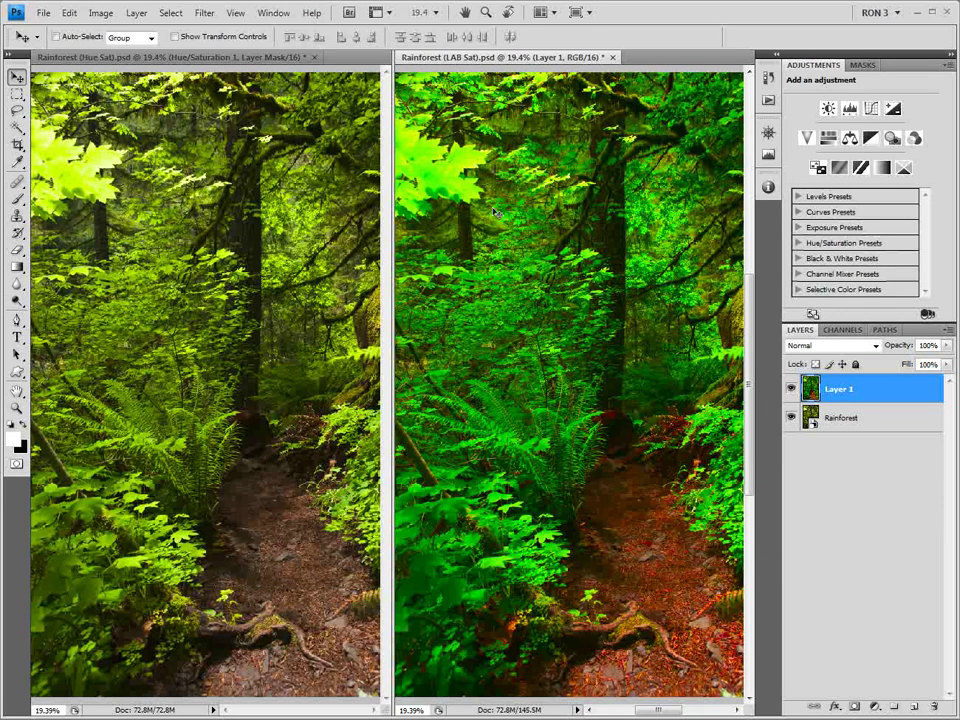
pyautogui.click(542, 13)
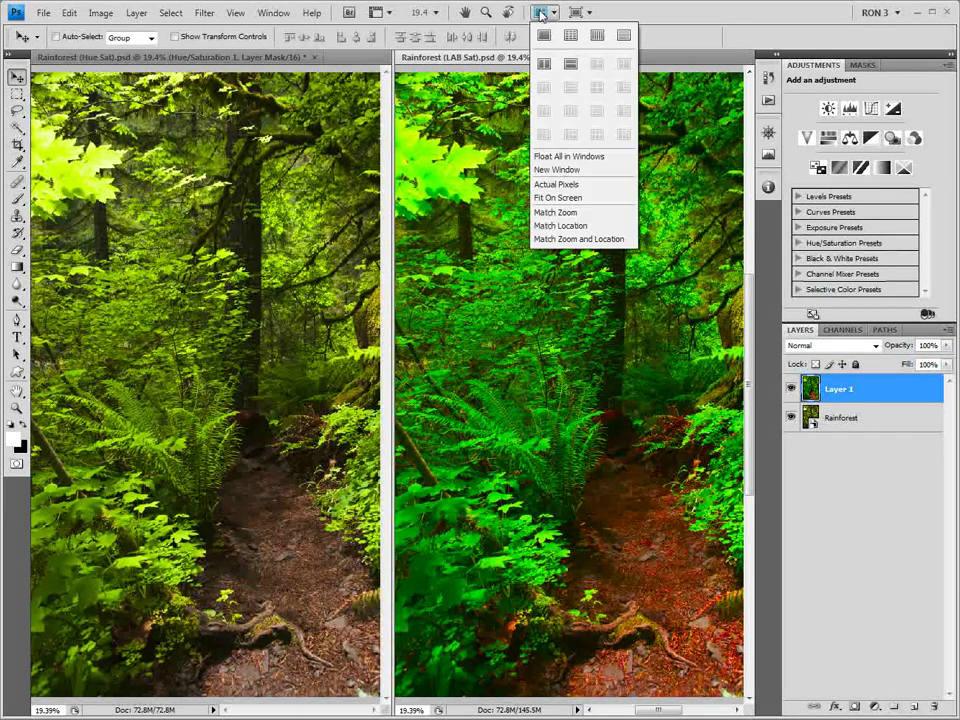
pyautogui.click(543, 36)
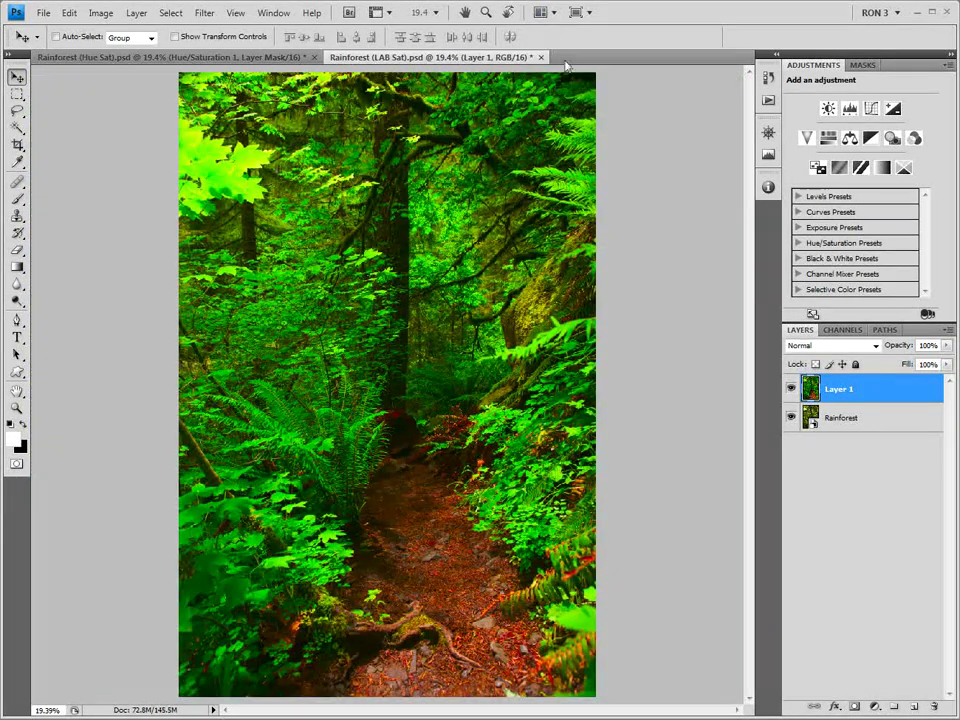
# Step: Rename Layer 1 to 'LAB'
pyautogui.doubleClick(836, 390)
pyautogui.write('LA')
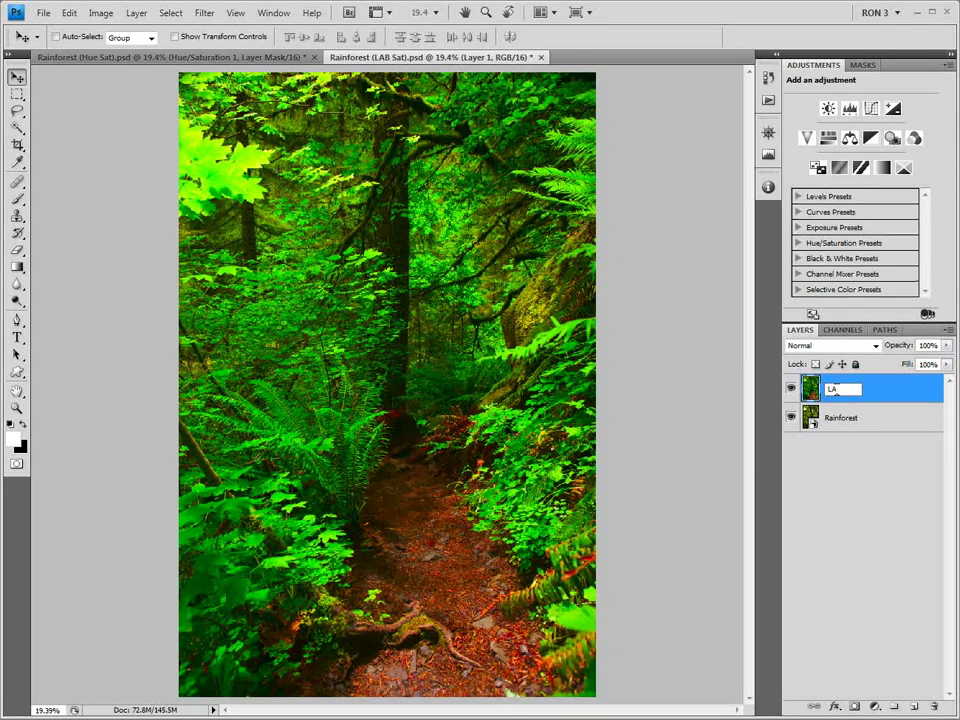
pyautogui.write('B')
pyautogui.click(880, 397)
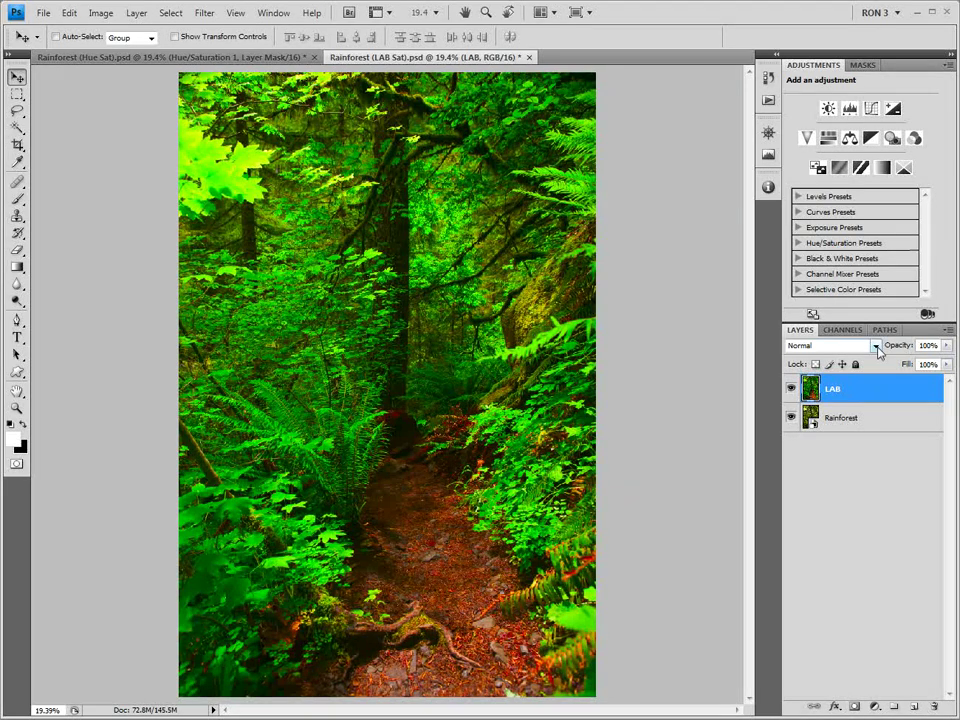
# Step: Set the LAB layer's blend mode to Color
pyautogui.click(875, 345)
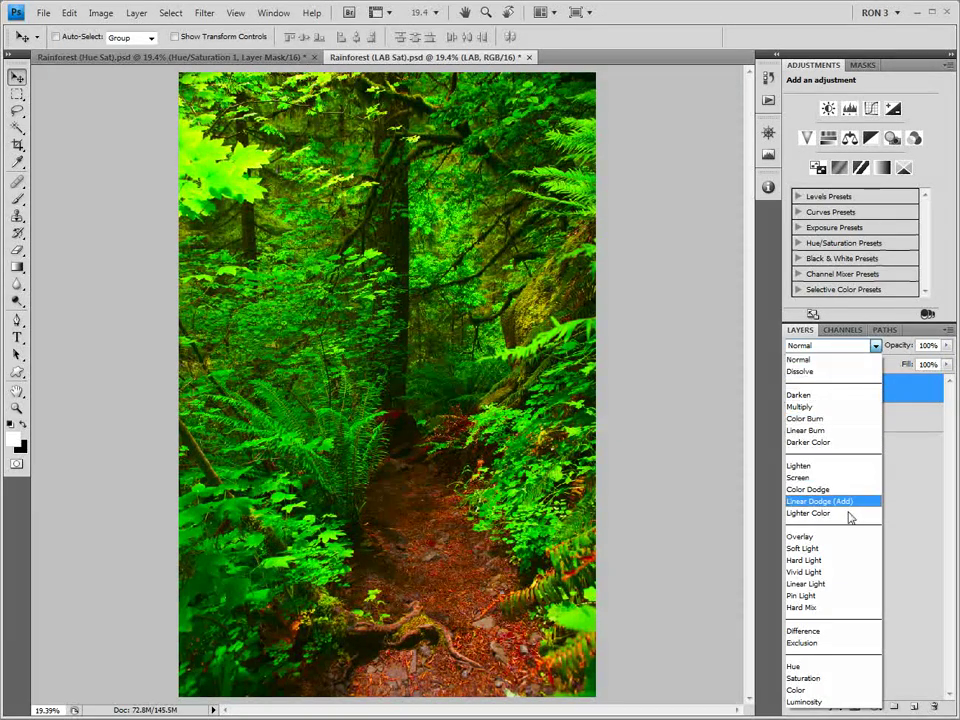
pyautogui.click(828, 690)
pyautogui.press('Return')
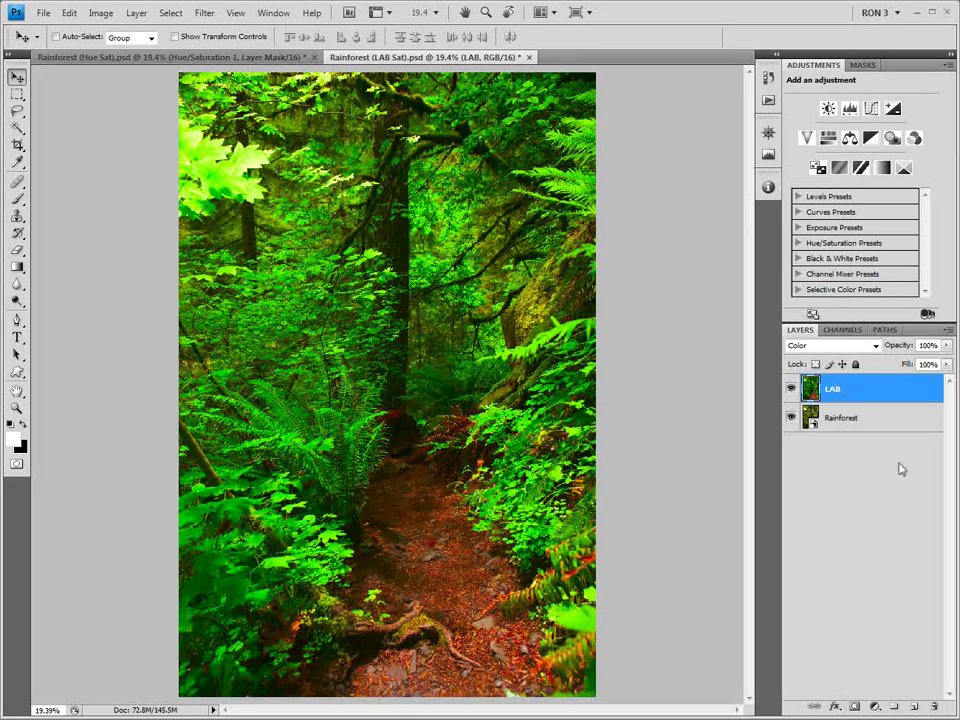
# Step: Lower the LAB layer's opacity to 65% with the Layers panel slider
pyautogui.click(946, 345)
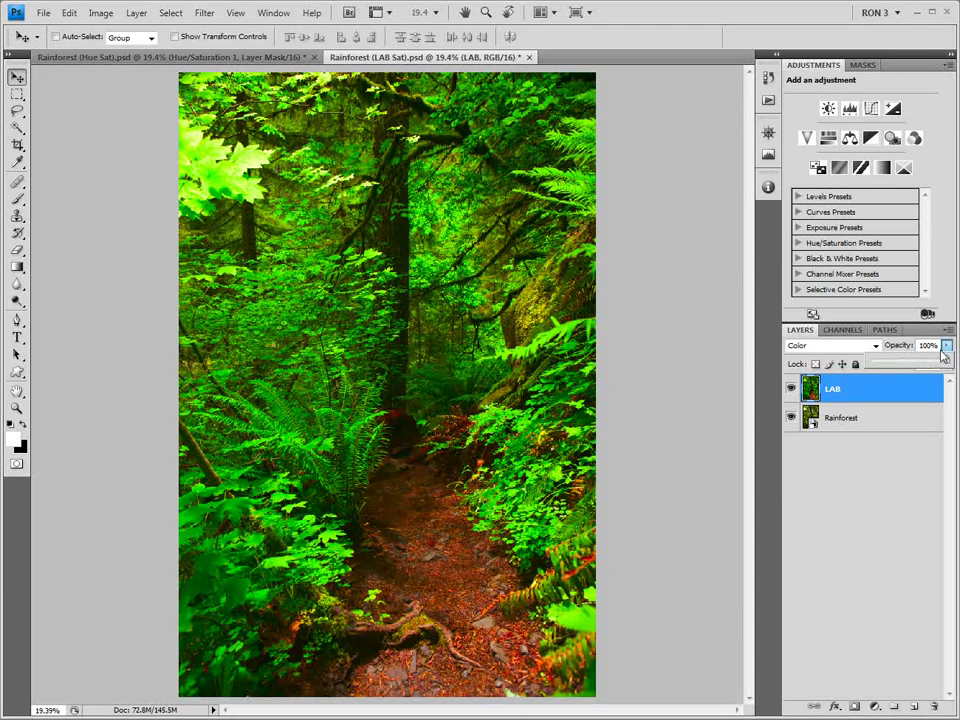
pyautogui.moveTo(944, 364); pyautogui.dragTo(920, 364)
pyautogui.moveTo(921, 363); pyautogui.dragTo(921, 363)
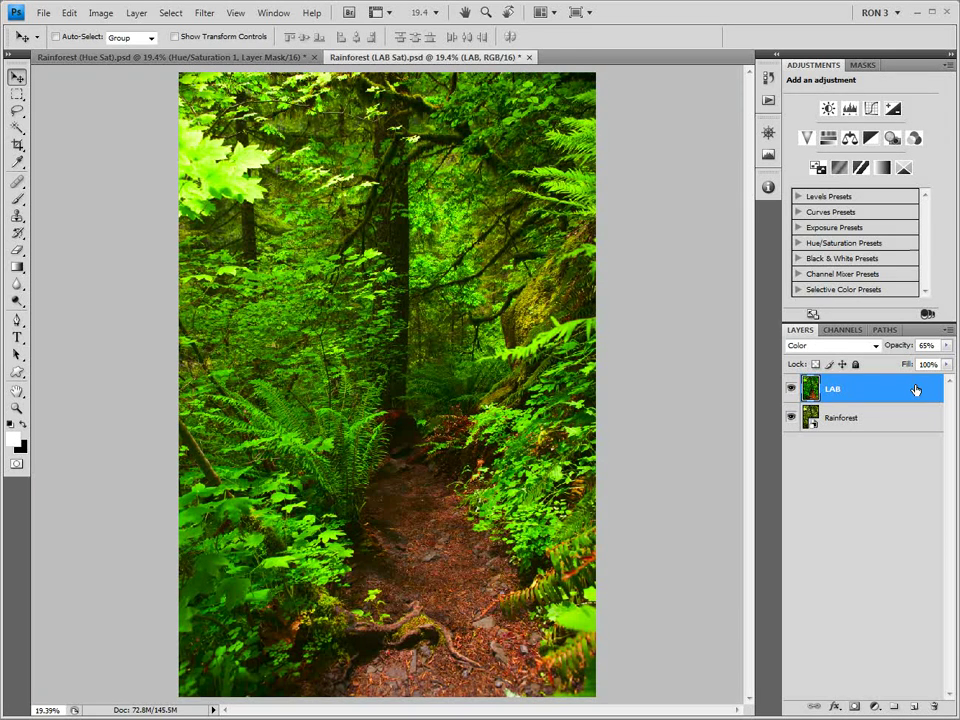
pyautogui.click(205, 58)
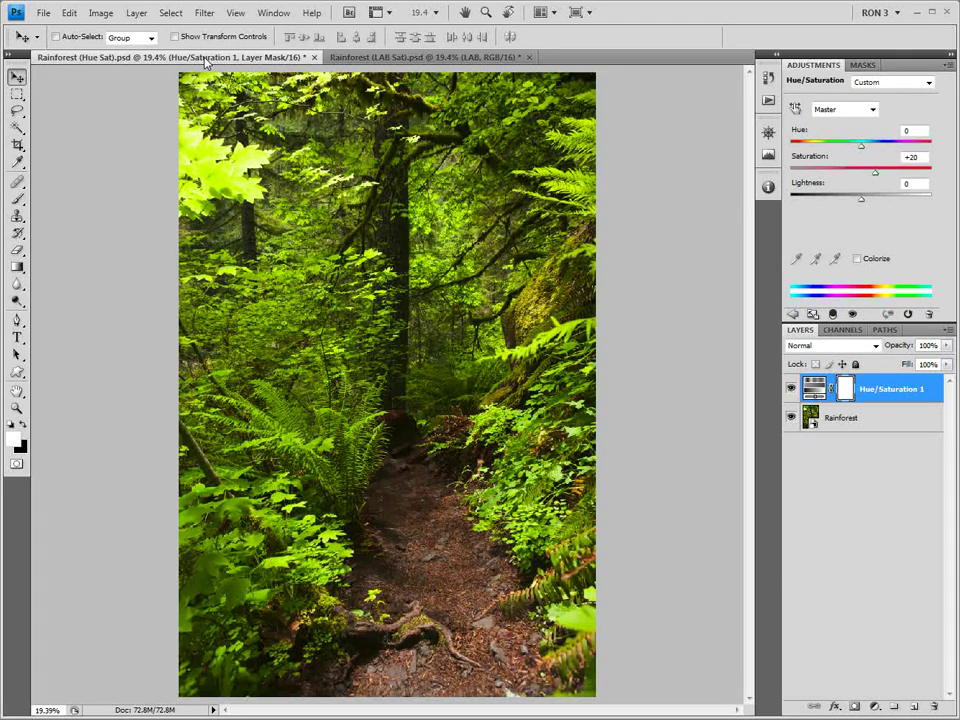
pyautogui.click(417, 58)
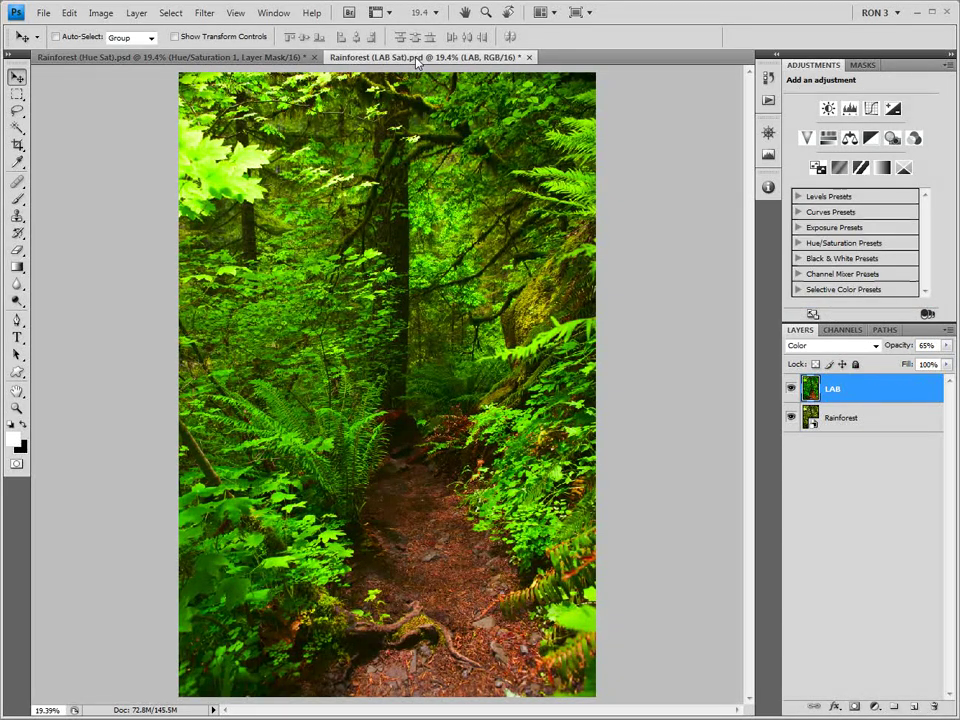